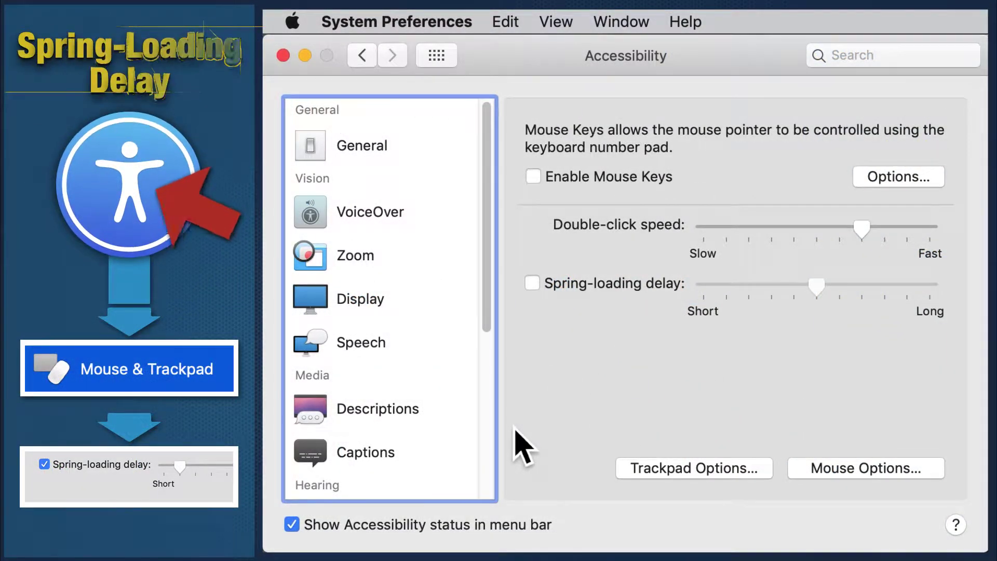
scroll(400, 382, down, 2)
scroll(401, 383, down, 3)
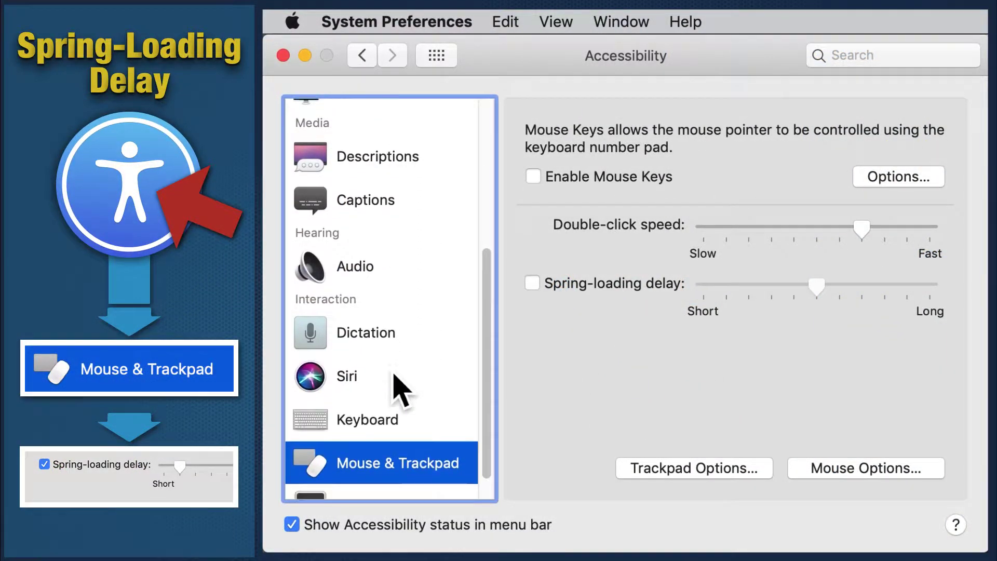
scroll(401, 383, down, 1)
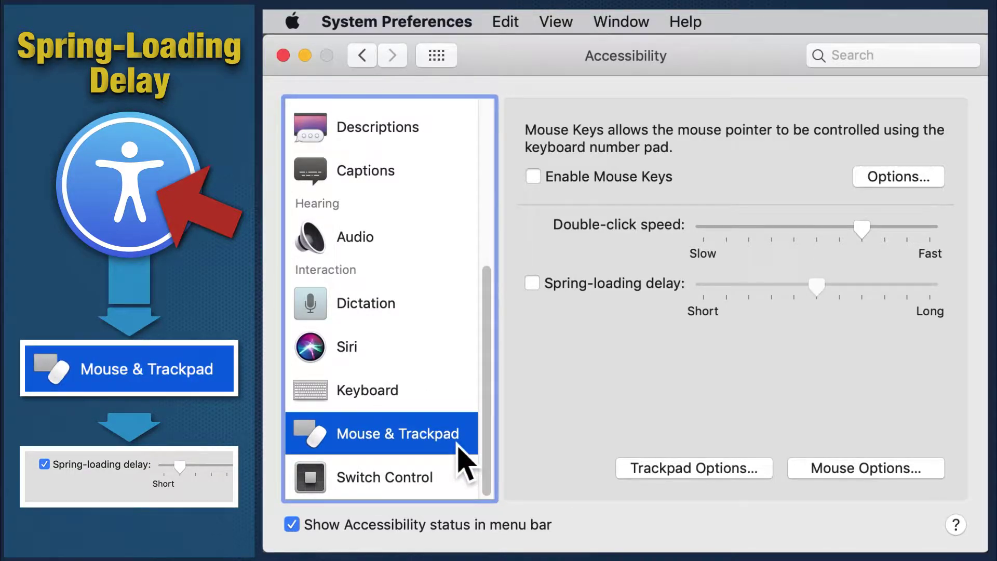
Enable the Spring-loading delay checkbox and drag its slider near Short.
click(535, 292)
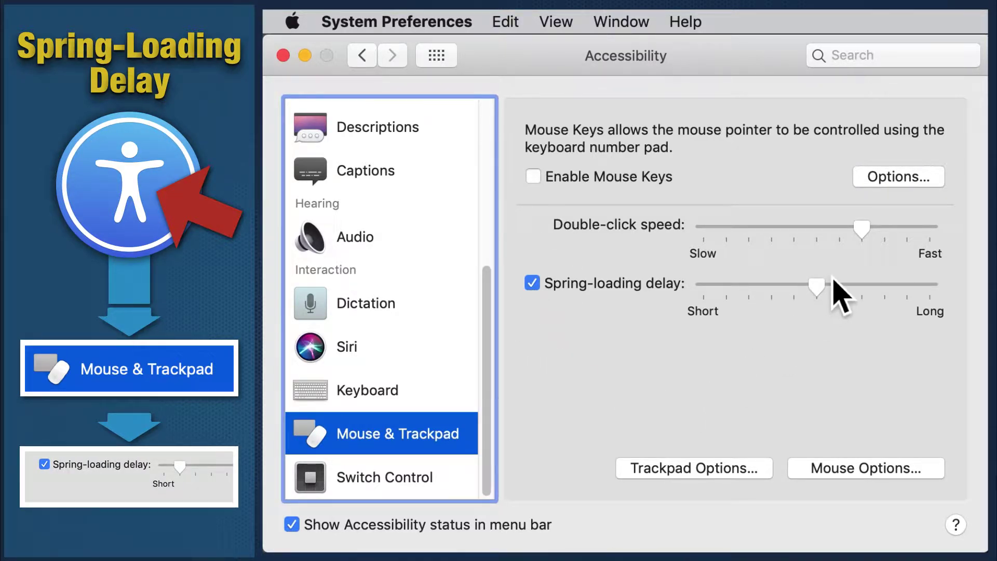
mouse_move(816, 289)
mouse_down()
mouse_move(731, 294)
mouse_move(906, 312)
mouse_move(806, 296)
mouse_move(726, 304)
mouse_up()
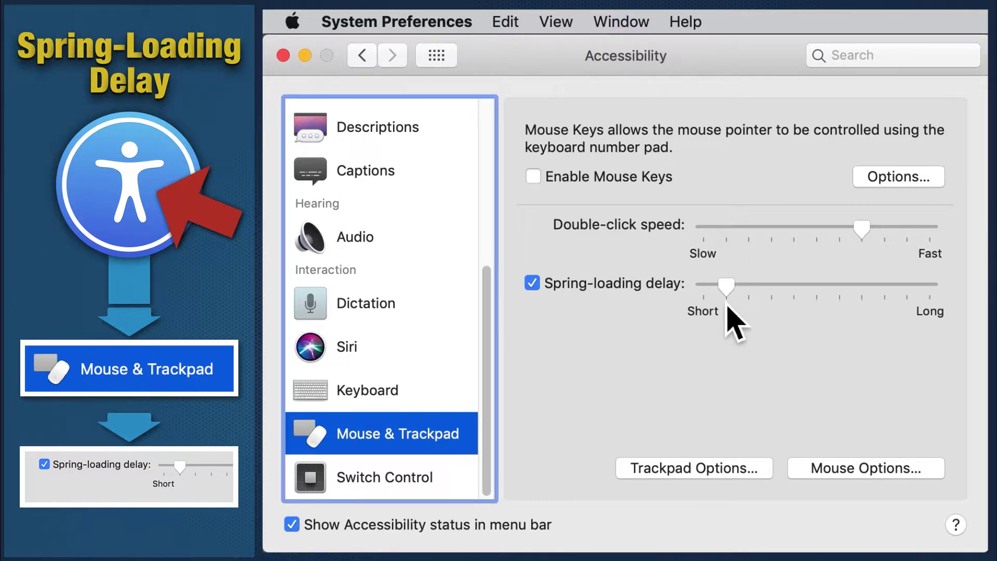